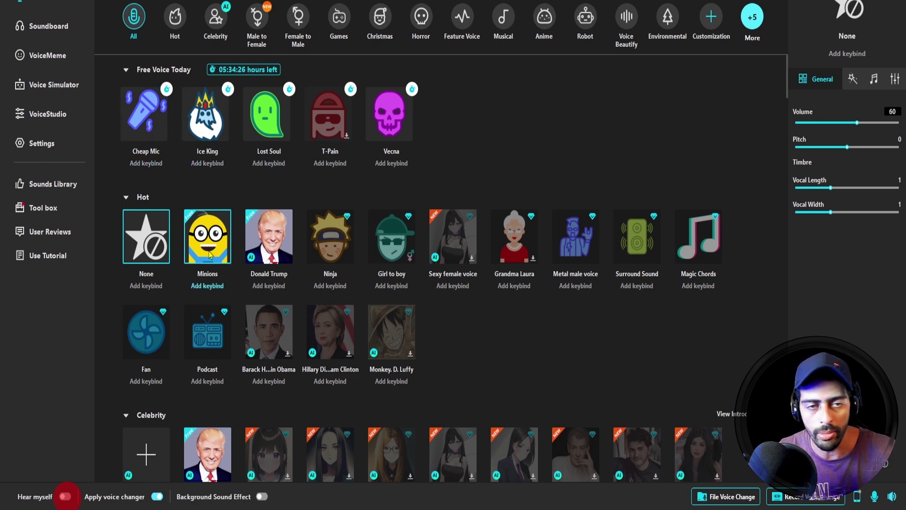
Select the Minions voice from the Hot voices
click(211, 254)
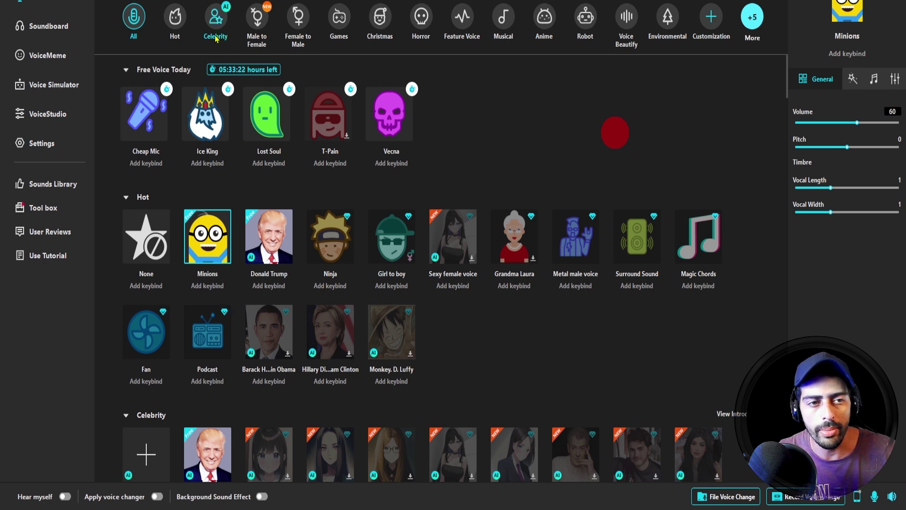
Look through the Celebrity, Male to Female and Hot voice categories
click(215, 22)
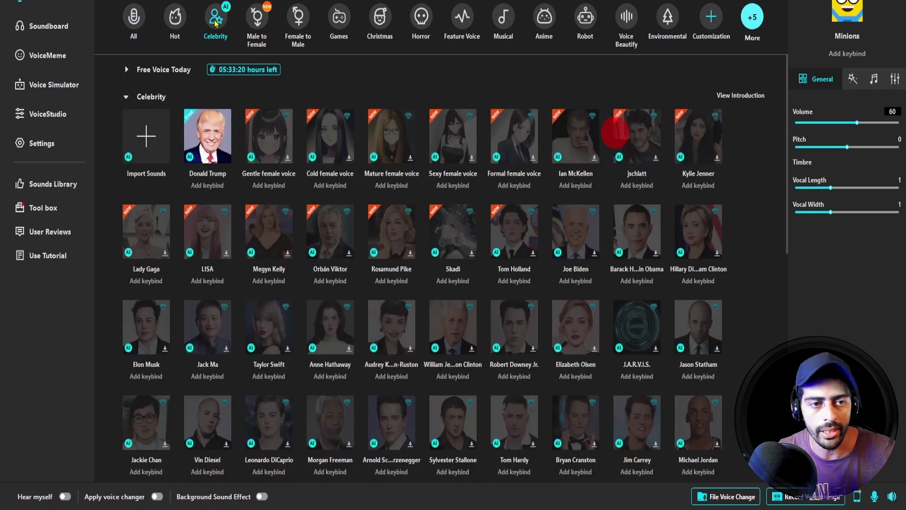
scroll(423, 365, down, 5)
scroll(423, 366, down, 3)
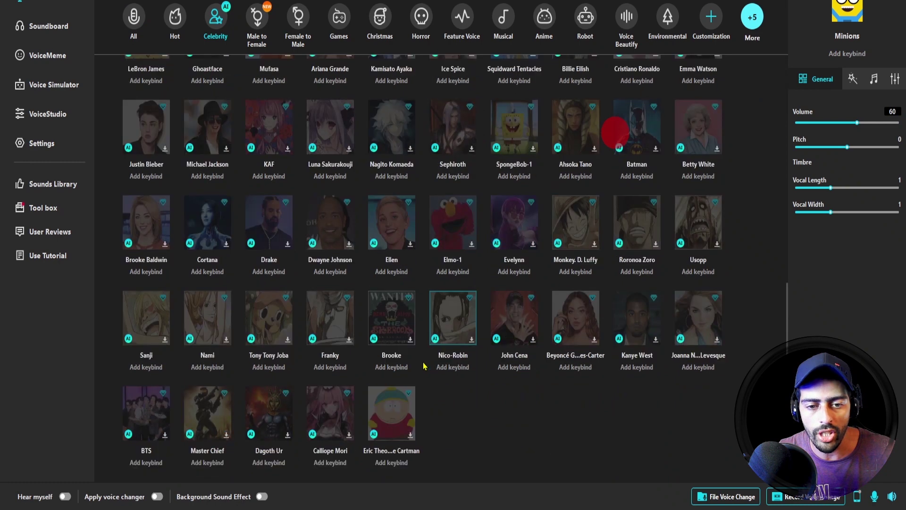
scroll(420, 353, up, 10)
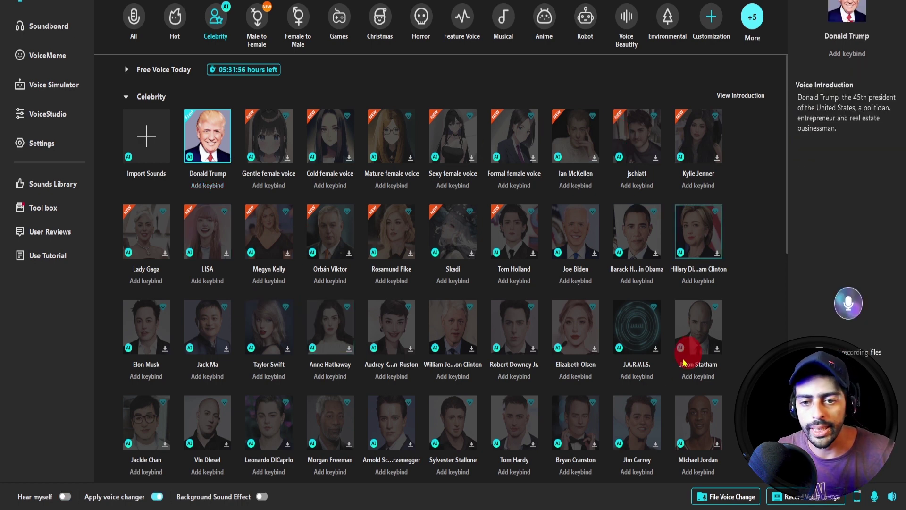
click(257, 19)
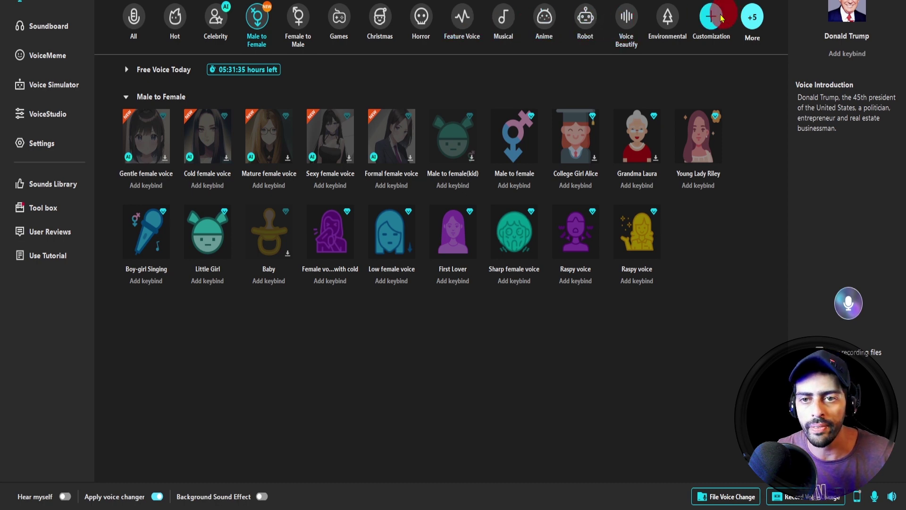
click(174, 19)
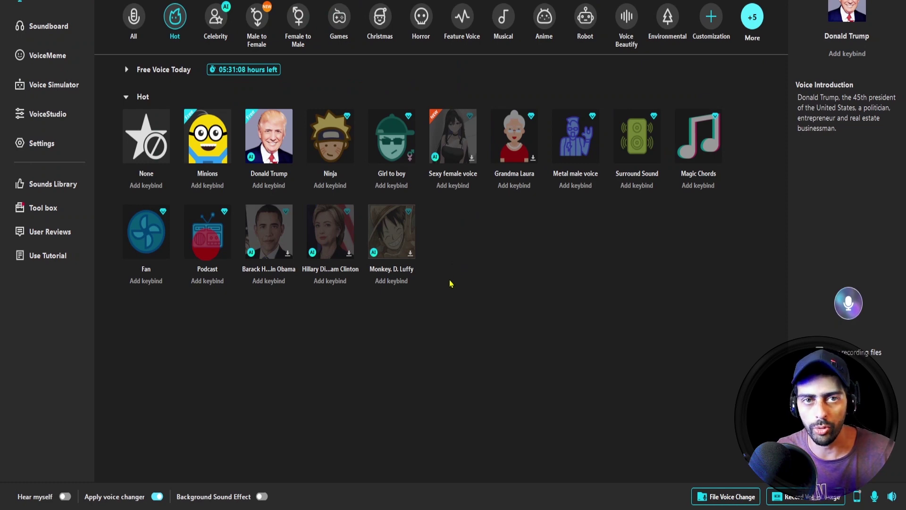
Try the Batman, Bing chilling boom and Wrong answer sound effects in the Soundboard, dismissing the membership offer
click(47, 32)
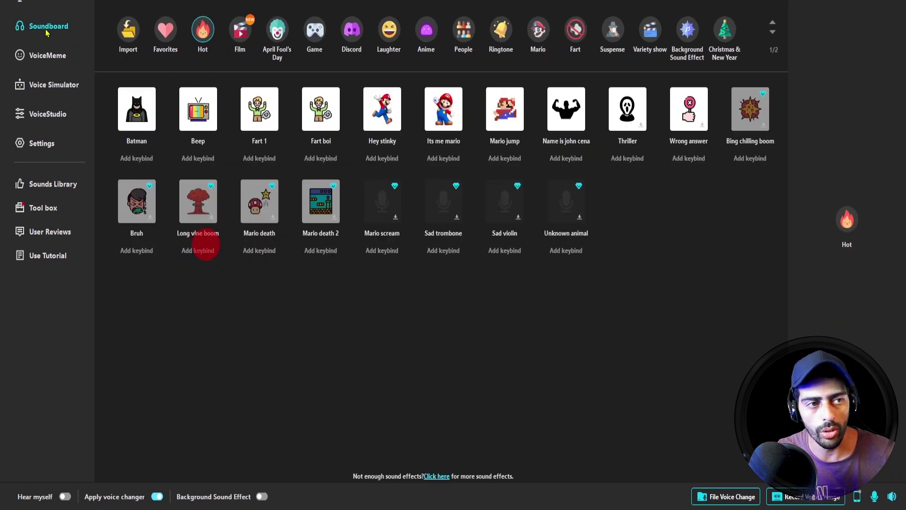
click(131, 128)
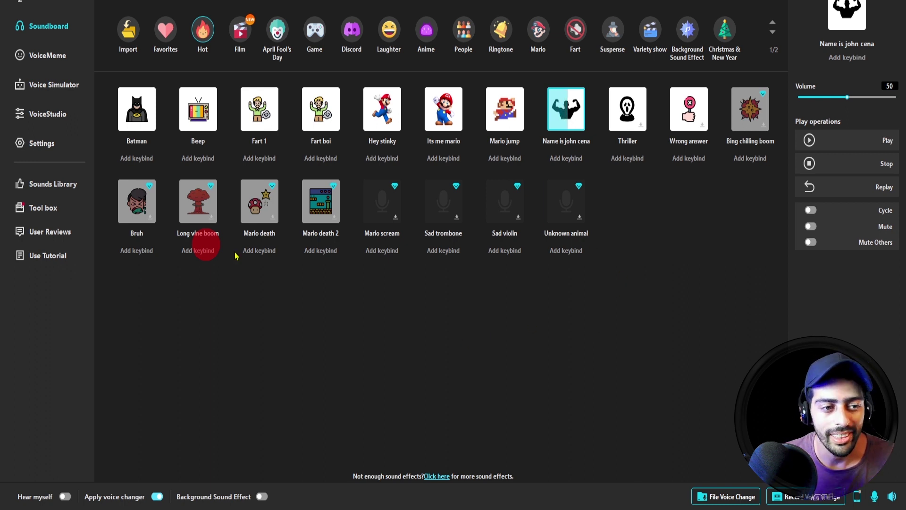
click(756, 110)
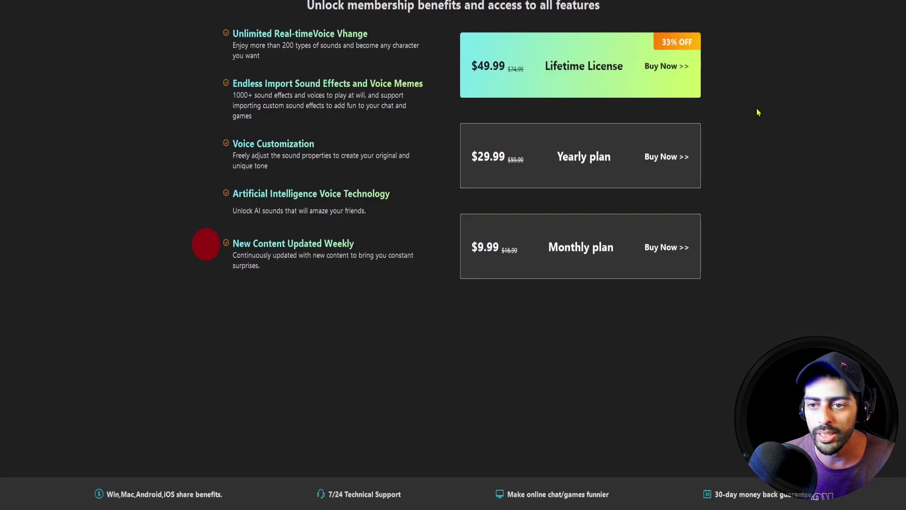
click(884, 3)
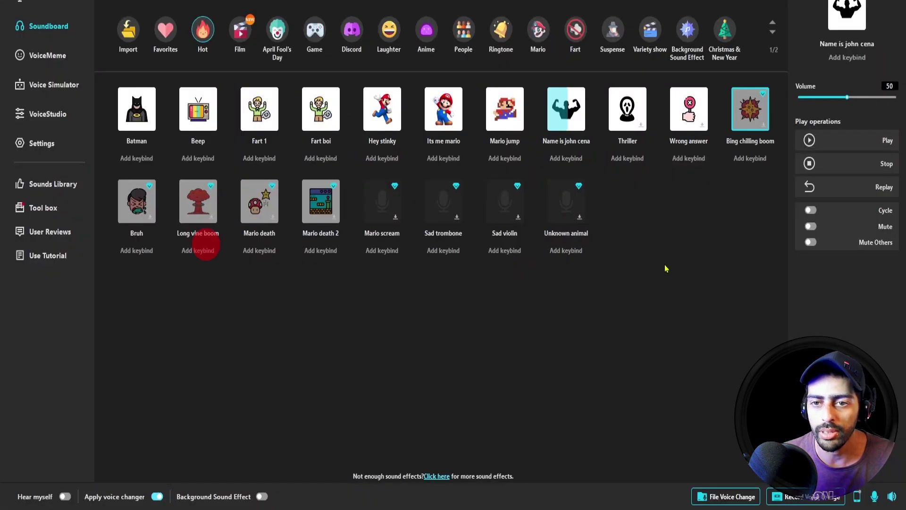
click(689, 118)
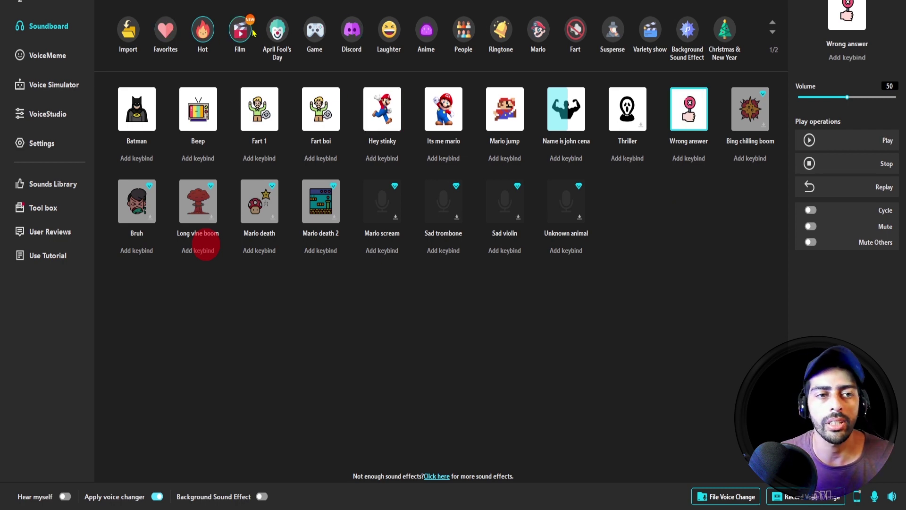
Look over the Film sound effects and open VoiceMeme
click(246, 32)
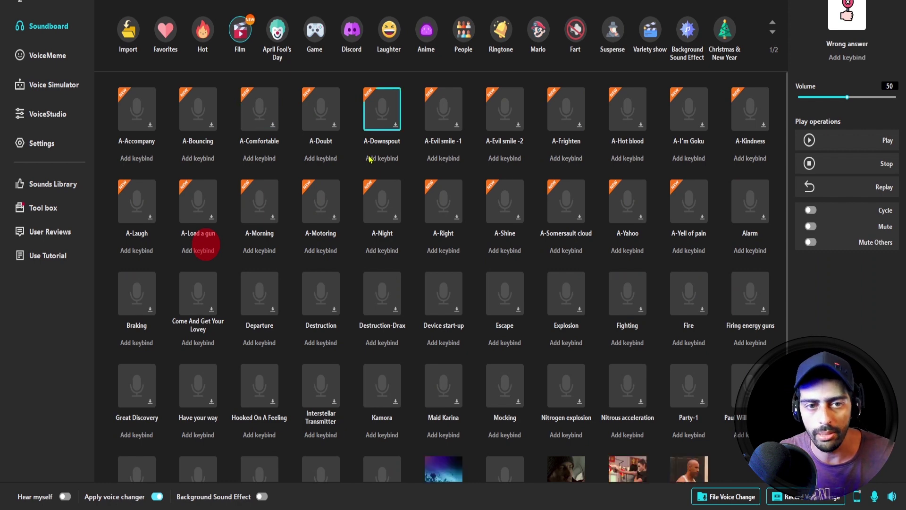
click(47, 56)
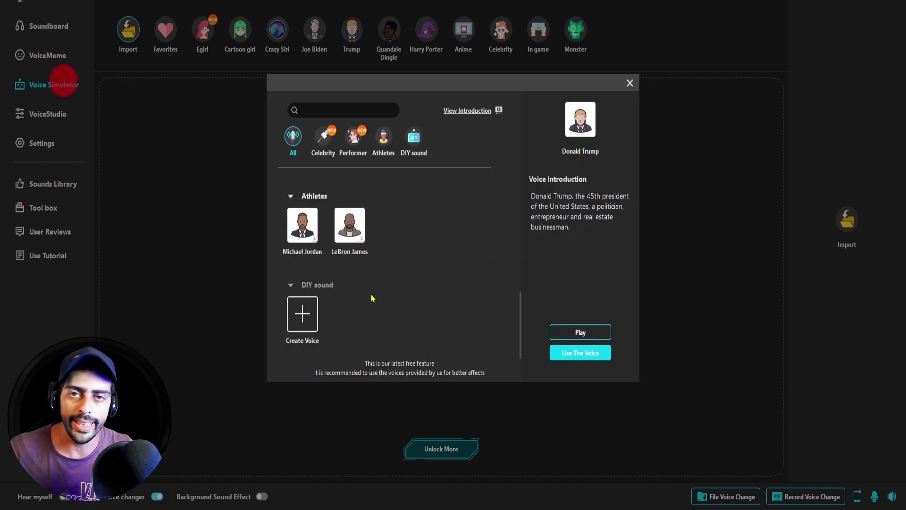
Create a DIY voice in the Voice Simulator, name it 22 and save it
click(303, 313)
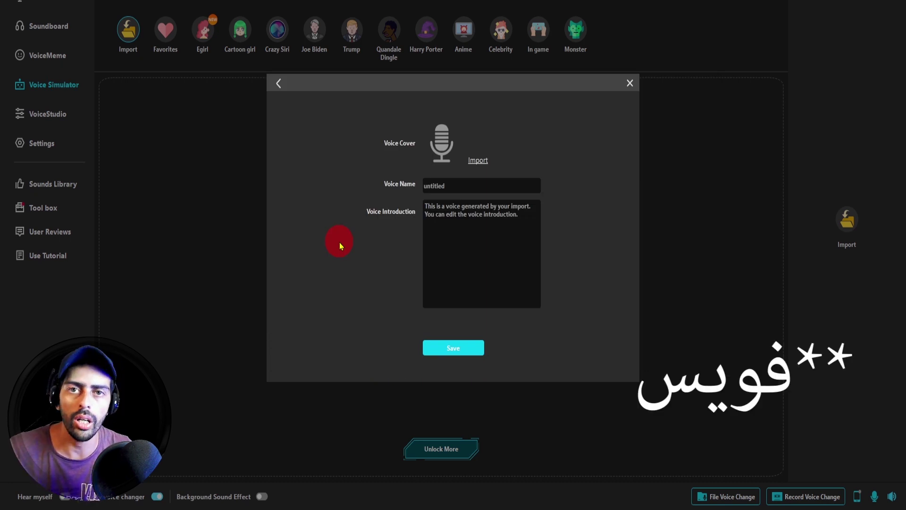
double_click(473, 181)
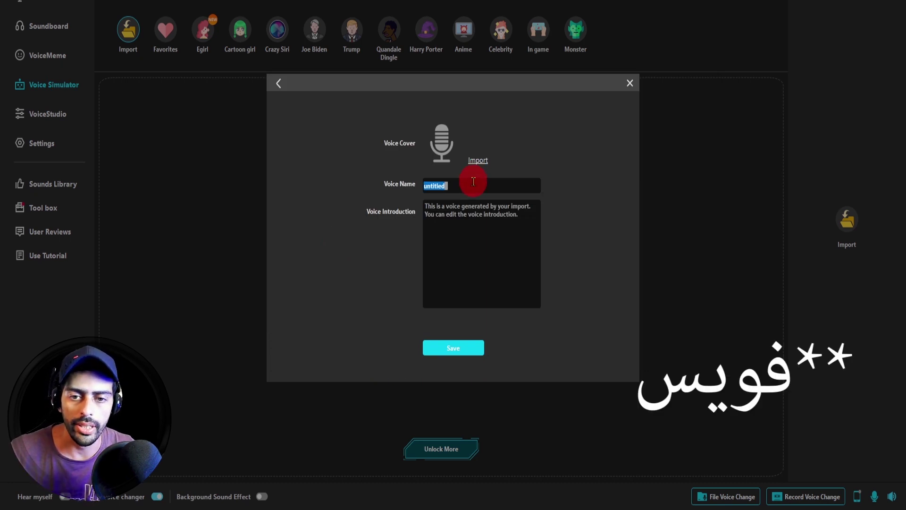
text(22)
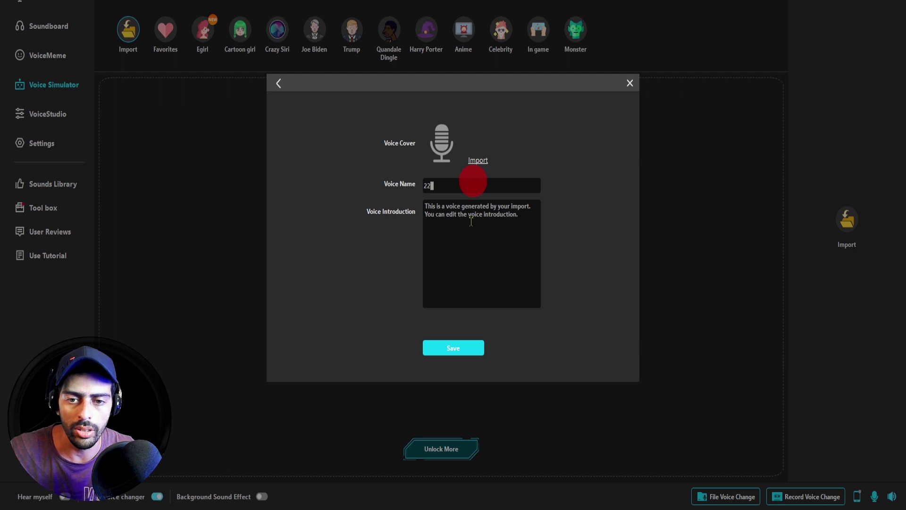
key(Return)
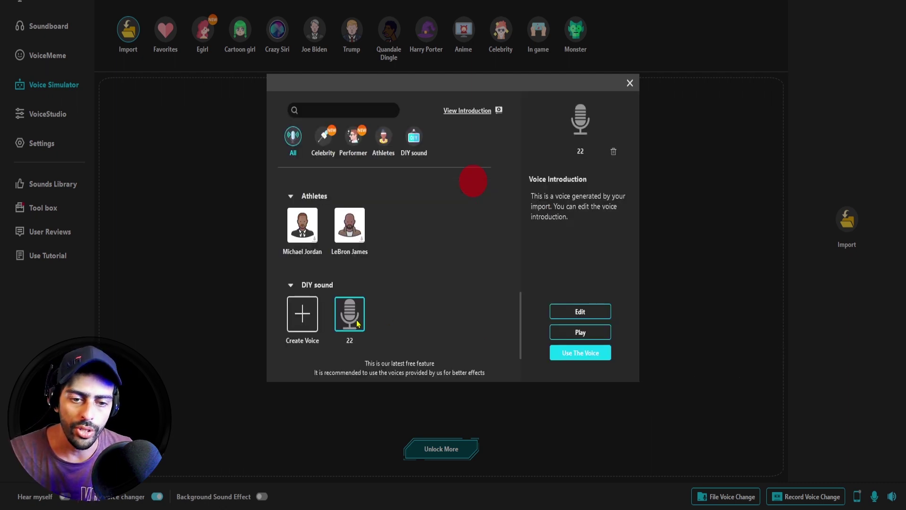
Use the custom voice 22 and start speaking to record with it
click(579, 356)
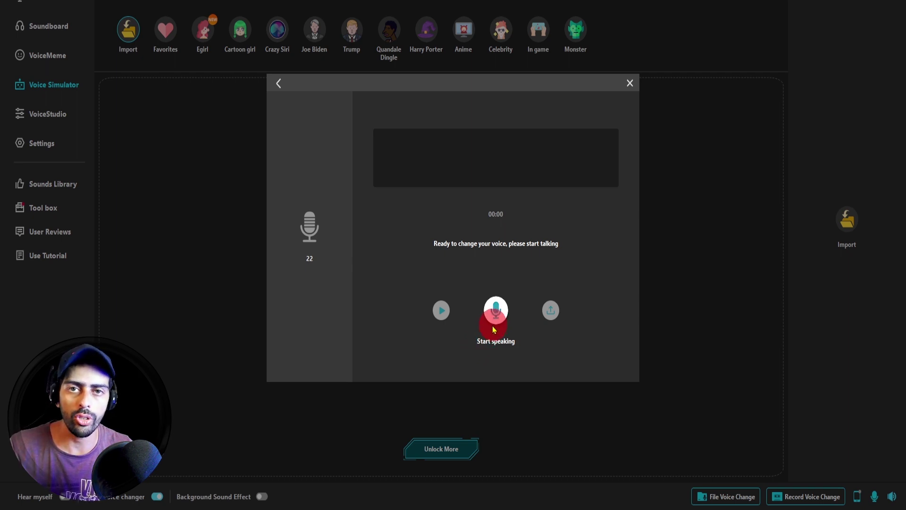
click(494, 309)
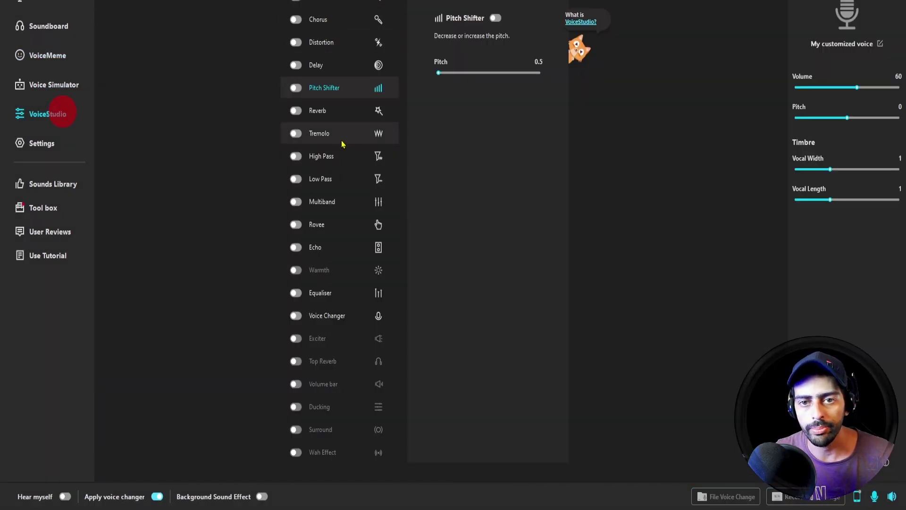
Examine the 3-EQ, Pitch Shifter and Voice Changer effect parameters in VoiceStudio
click(337, 3)
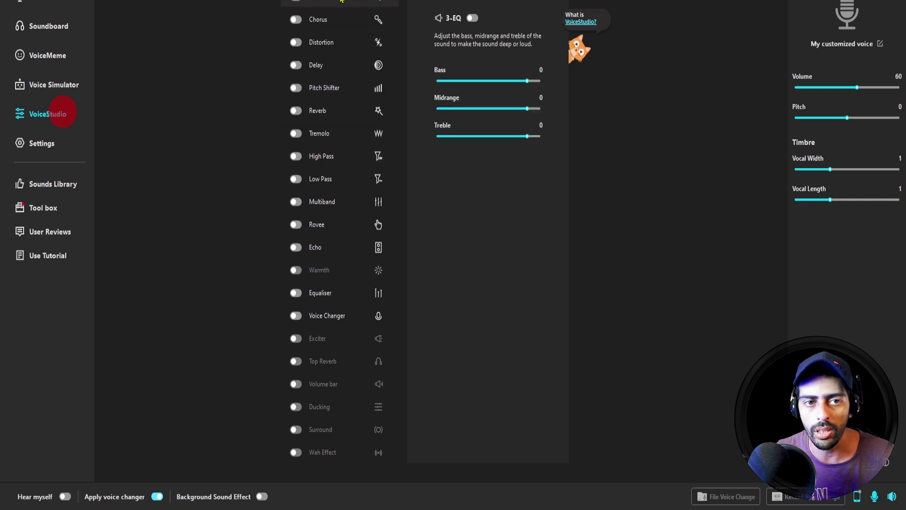
click(324, 88)
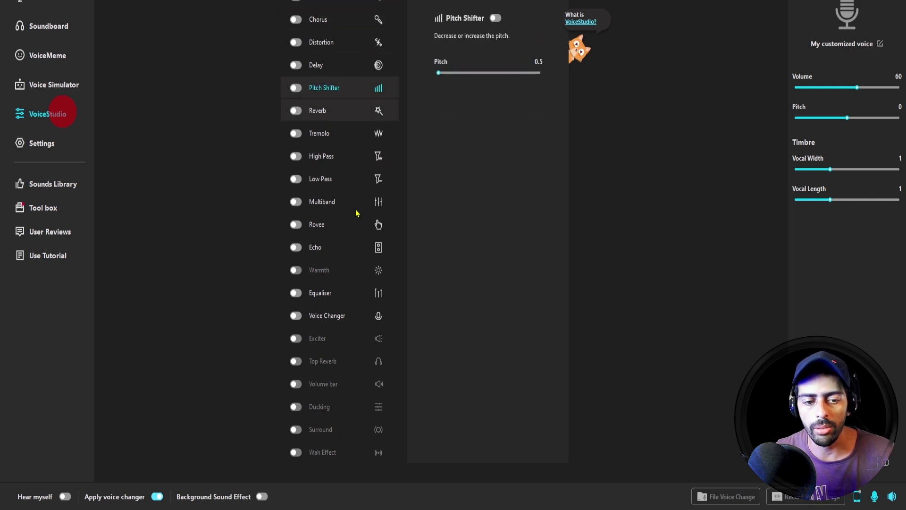
click(336, 323)
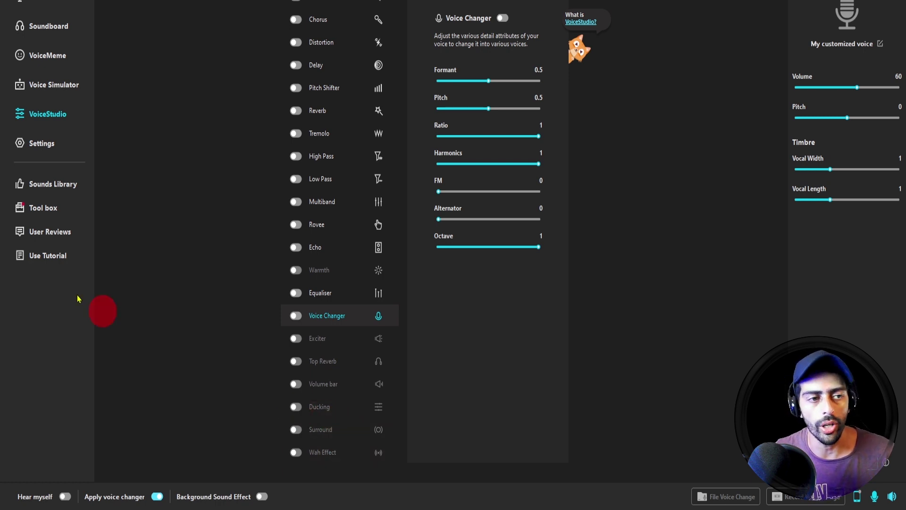
Check the microphone and headphone device choices in the settings and toggle the noise reduction enhancement
click(42, 143)
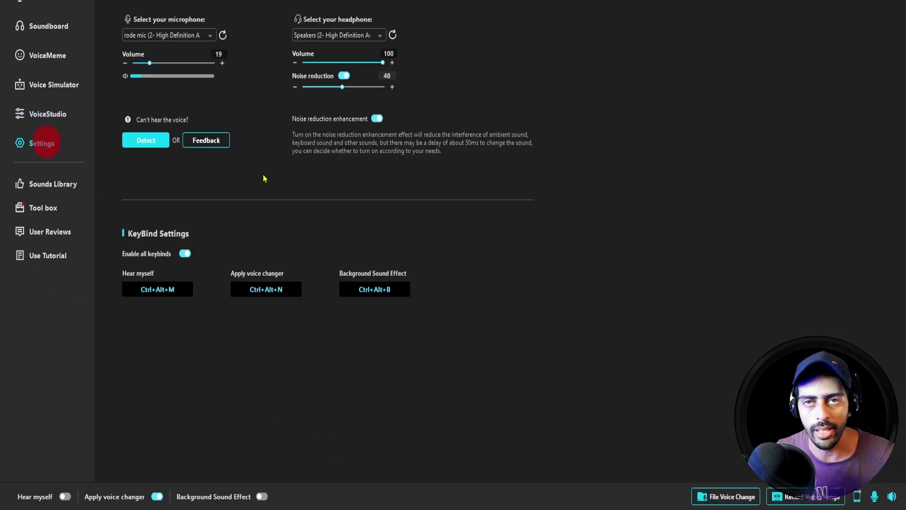
click(190, 41)
click(251, 28)
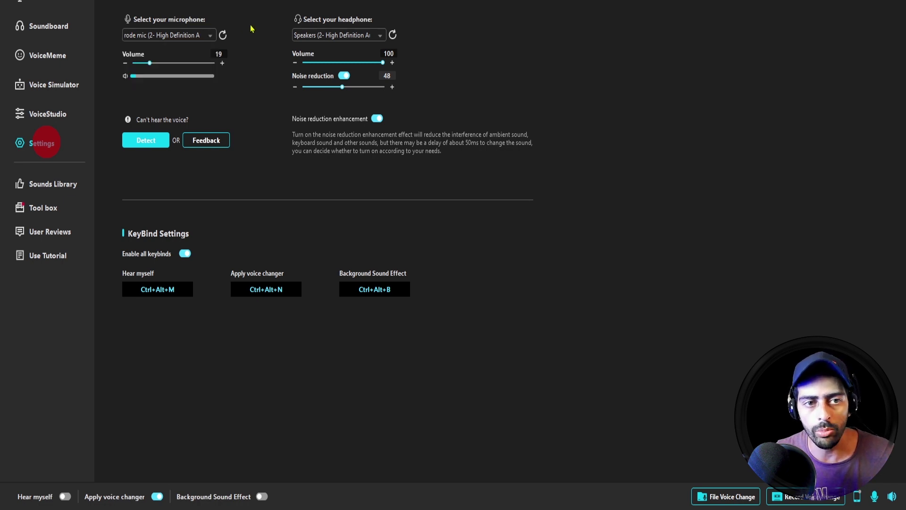
click(337, 36)
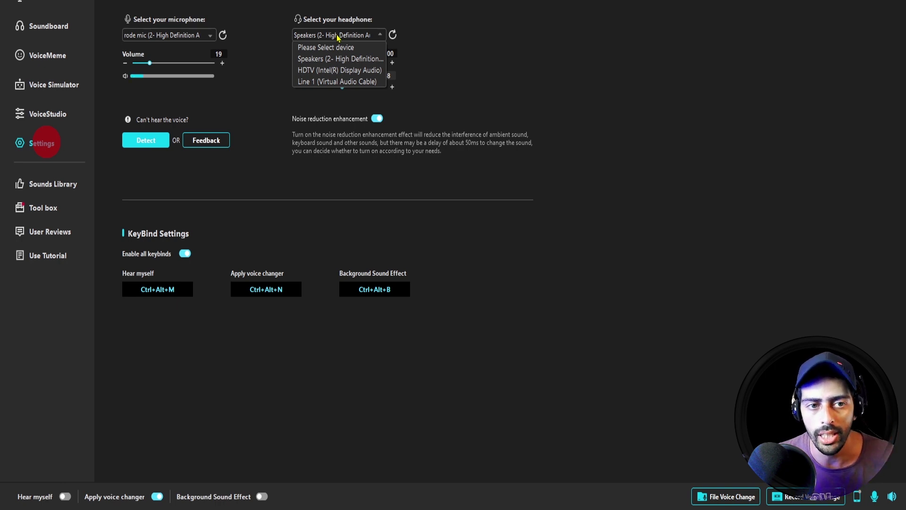
click(276, 32)
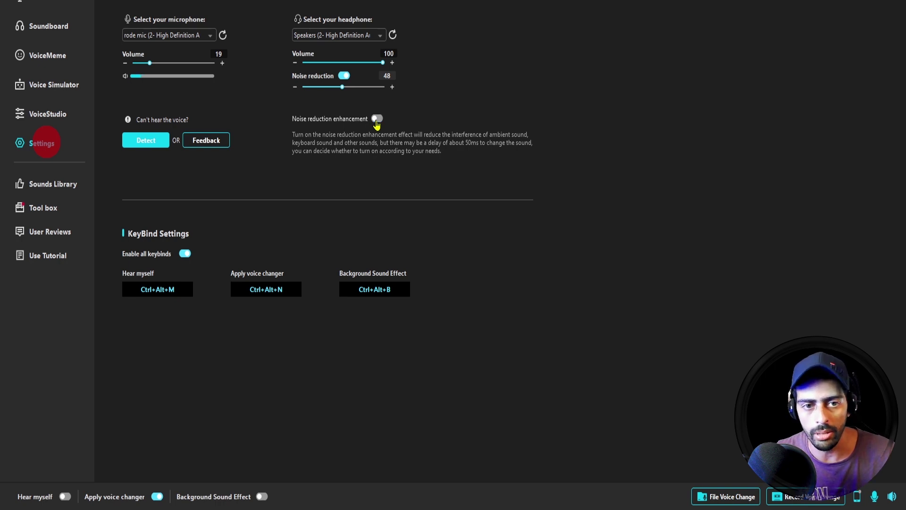
click(377, 118)
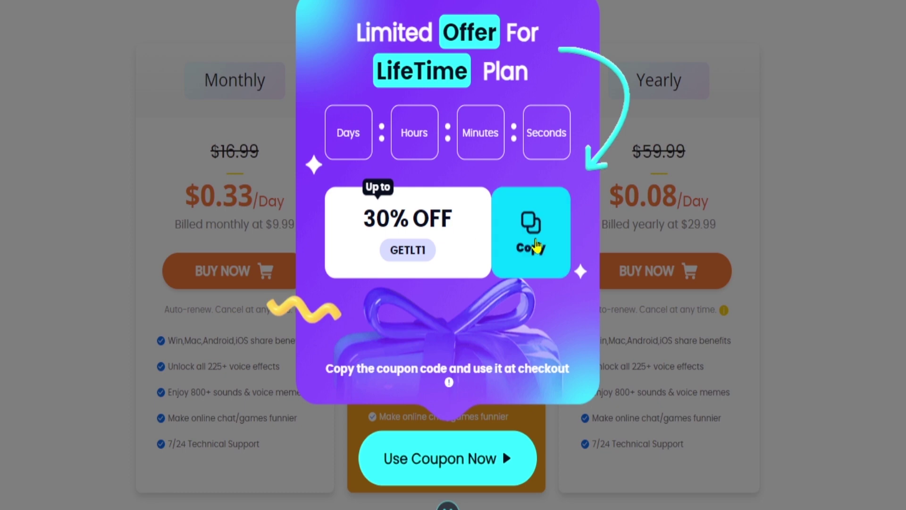
Copy the 30% off coupon code for the LifeTime plan from the offer on the pricing page
click(536, 245)
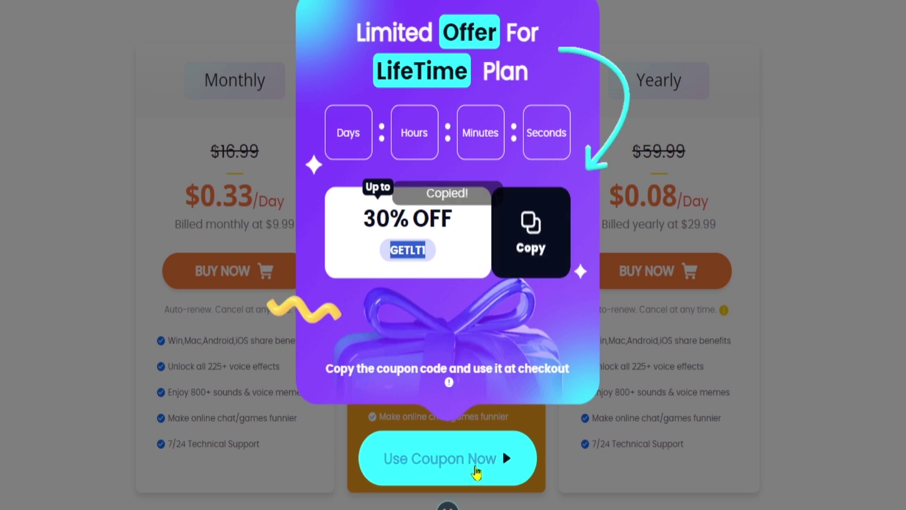